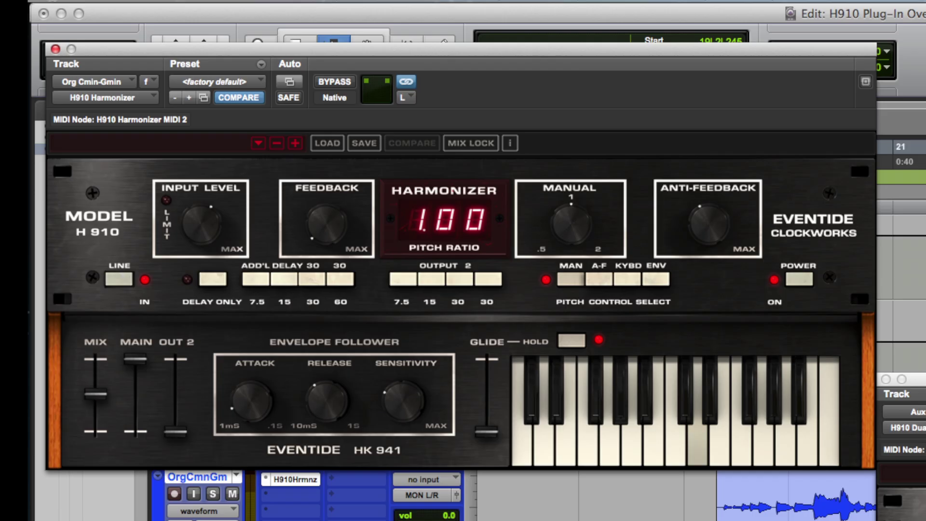
Adjust the Input Level knob, ending with a slightly raised level
mouse_move(205, 225)
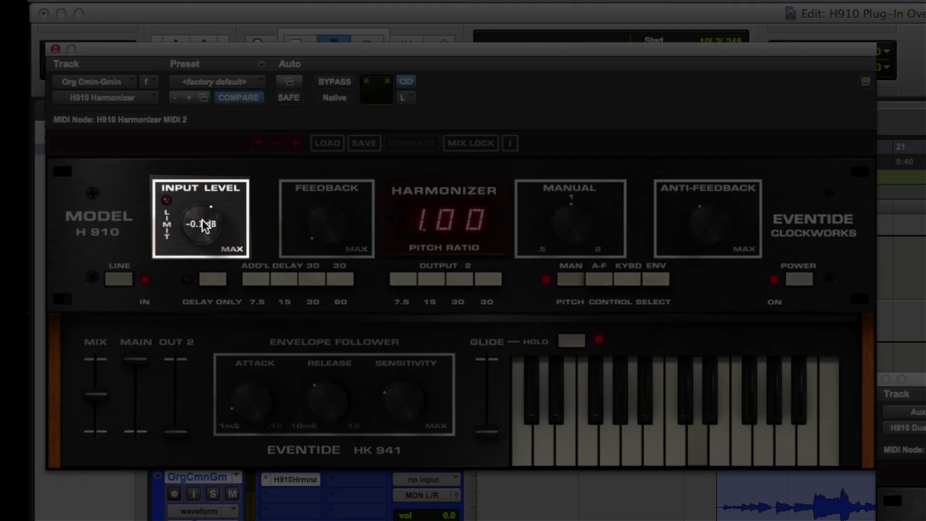
drag(203, 217, 203, 221)
drag(201, 276, 224, 205)
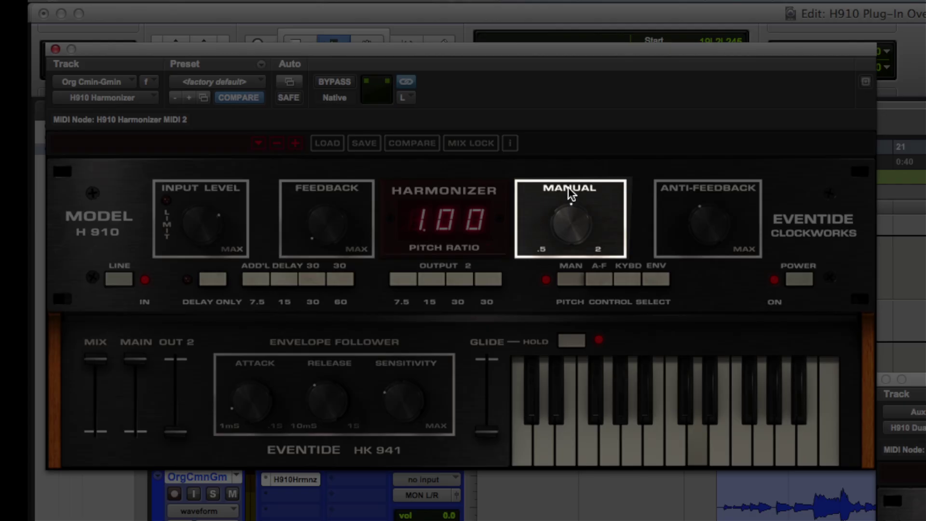
Sweep the Manual pitch ratio up to 2.00 and back down to 0.50
drag(567, 209, 572, 348)
drag(566, 241, 575, 133)
drag(576, 225, 585, 73)
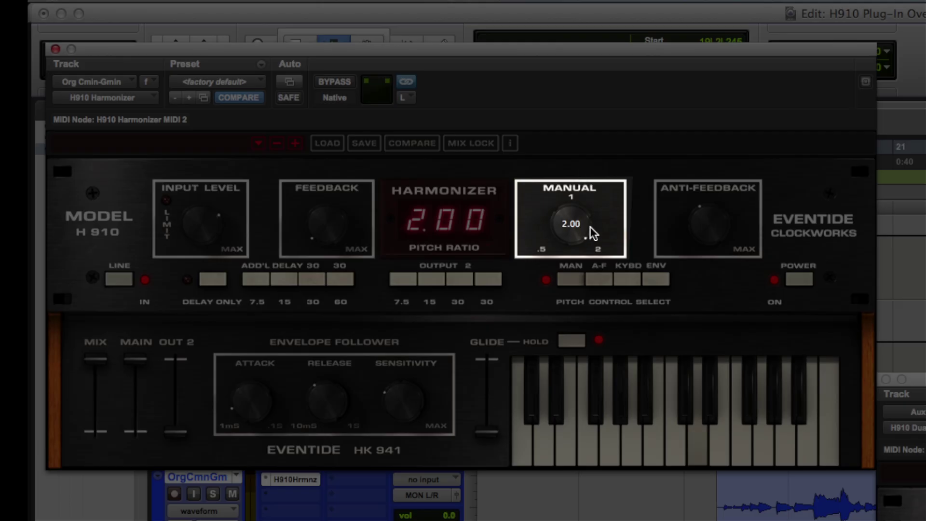
drag(593, 234, 594, 340)
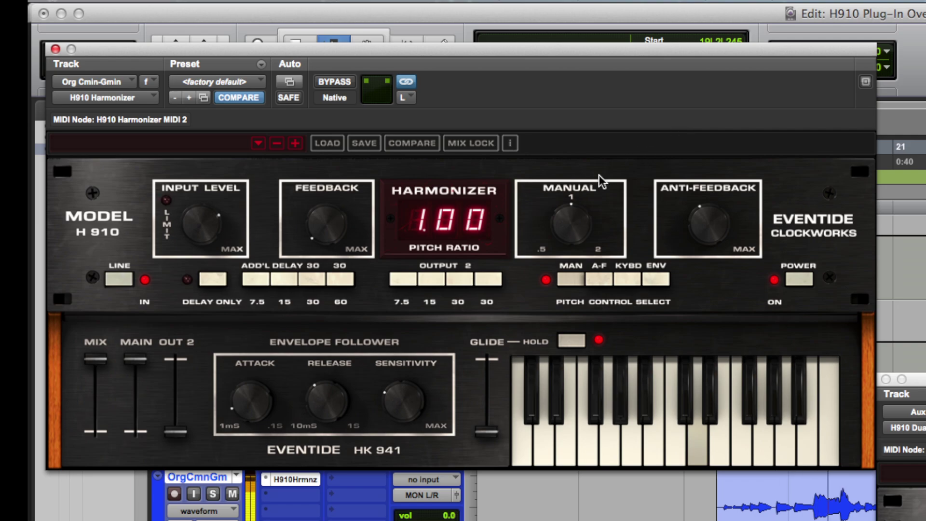
drag(577, 217, 572, 334)
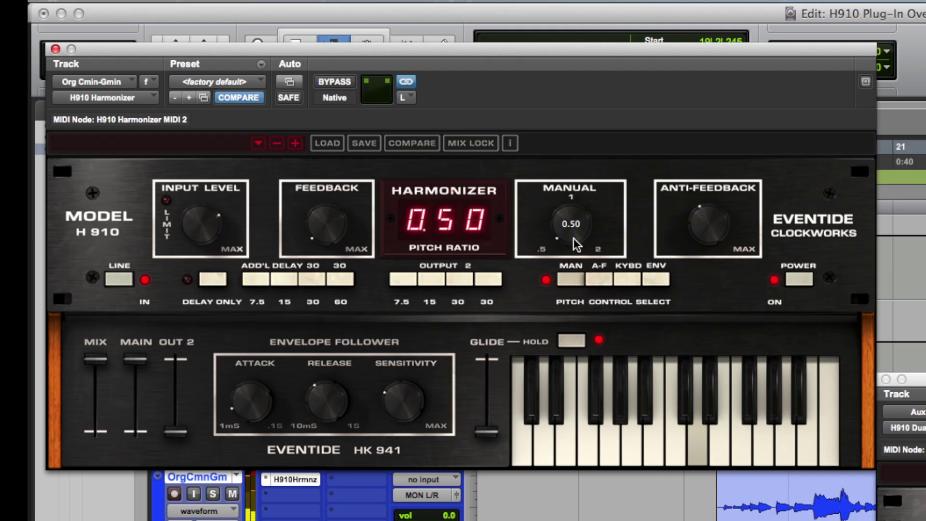
mouse_move(575, 243)
mouse_down()
mouse_move(577, 122)
mouse_move(580, 240)
mouse_up()
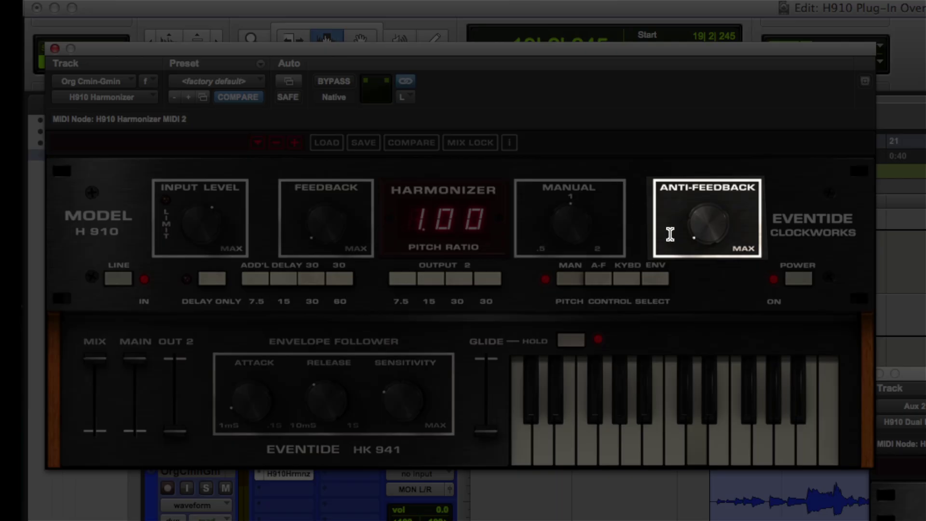
Set the pitch control to A-F and turn the Anti-Feedback amount down to 0.0 %
click(708, 240)
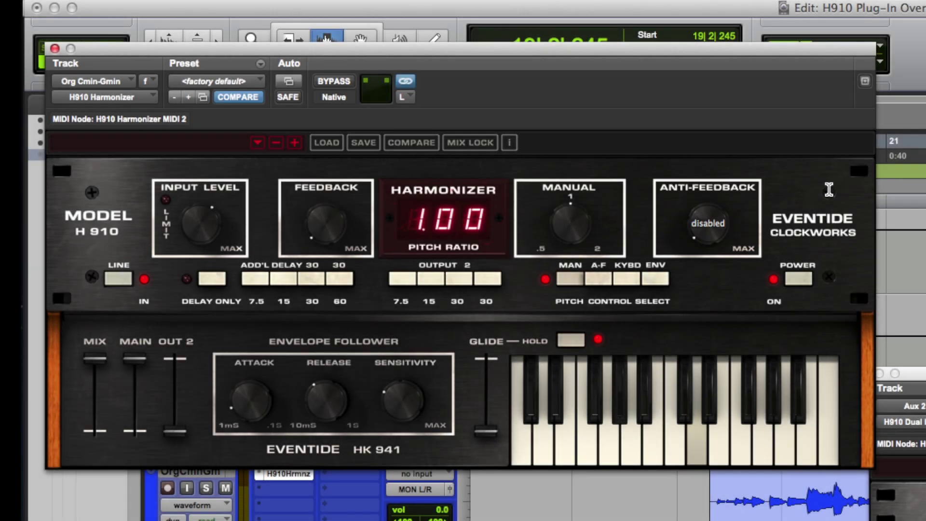
drag(719, 238, 707, 206)
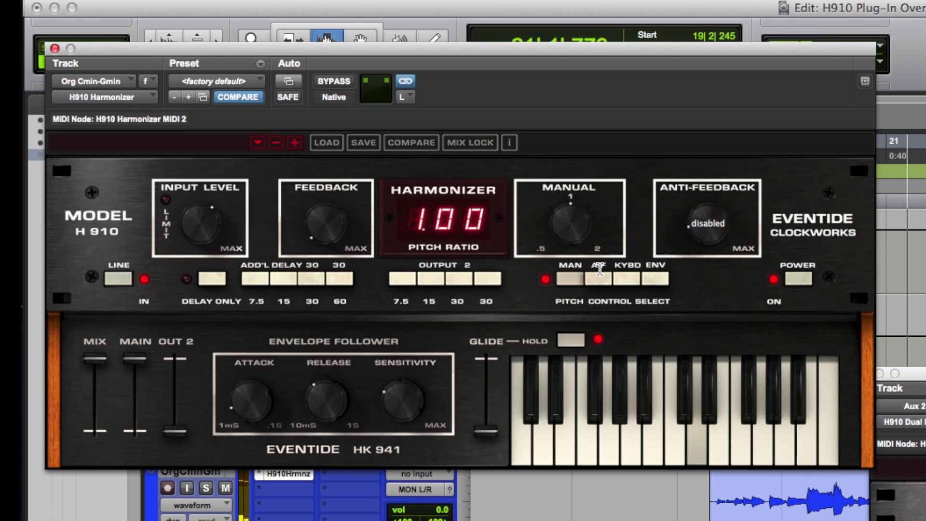
click(599, 279)
drag(703, 240, 731, 276)
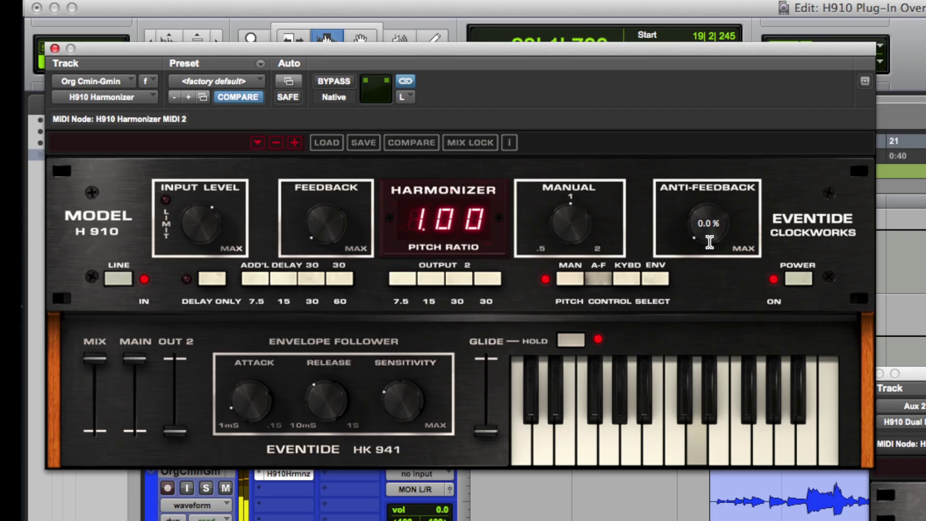
Sweep the Anti-Feedback amount up and bring it back down
drag(712, 245, 709, 174)
drag(713, 235, 711, 170)
drag(716, 239, 736, 369)
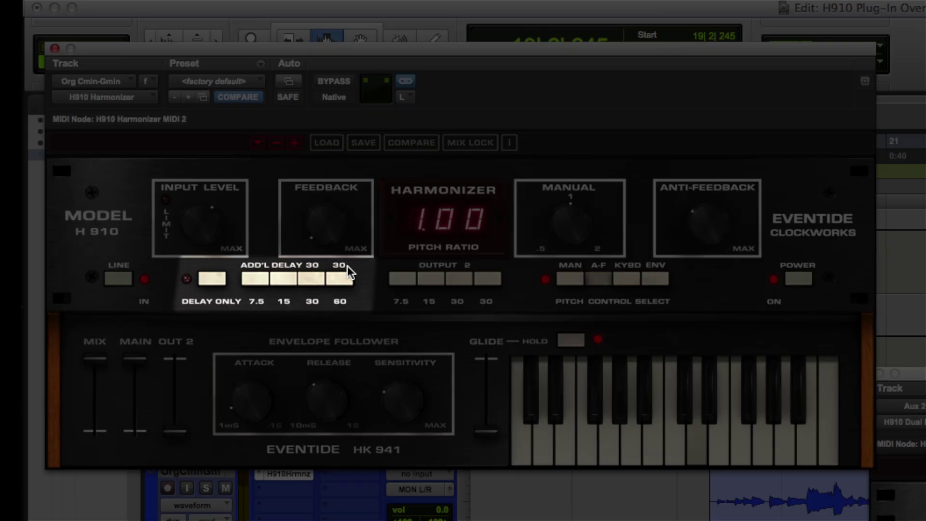
Turn on Delay Only mode and toggle the last 30 ms delay of Output 2
click(214, 278)
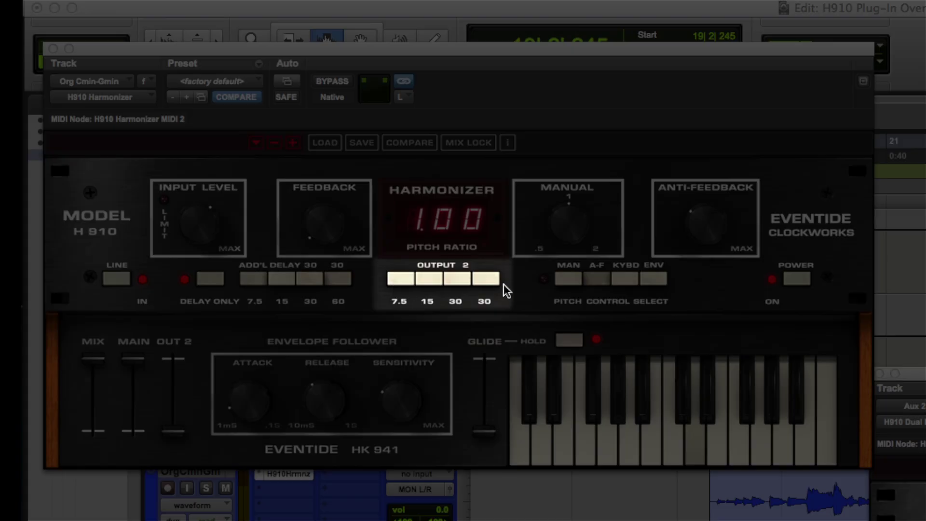
click(488, 280)
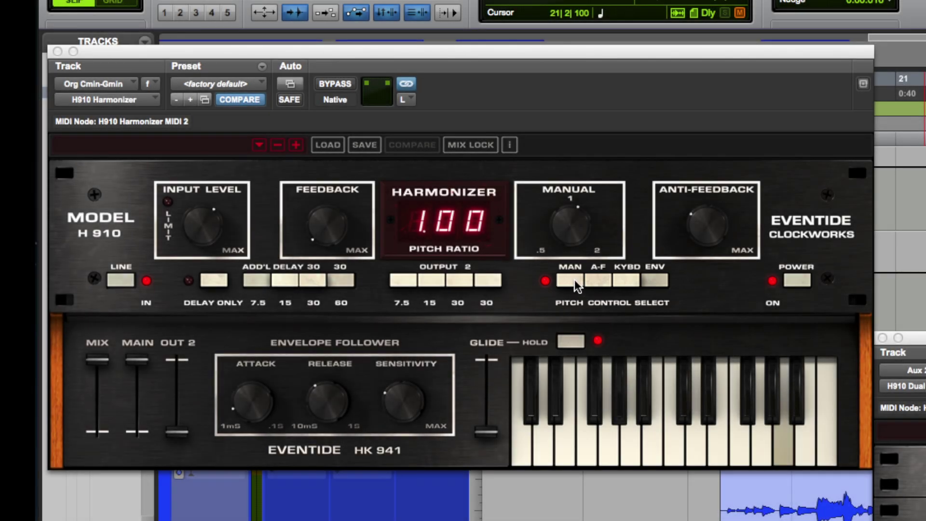
Set the Manual pitch ratio to 1.39 under MAN control and the Anti-Feedback amount to 41.7 % under A-F control
click(575, 280)
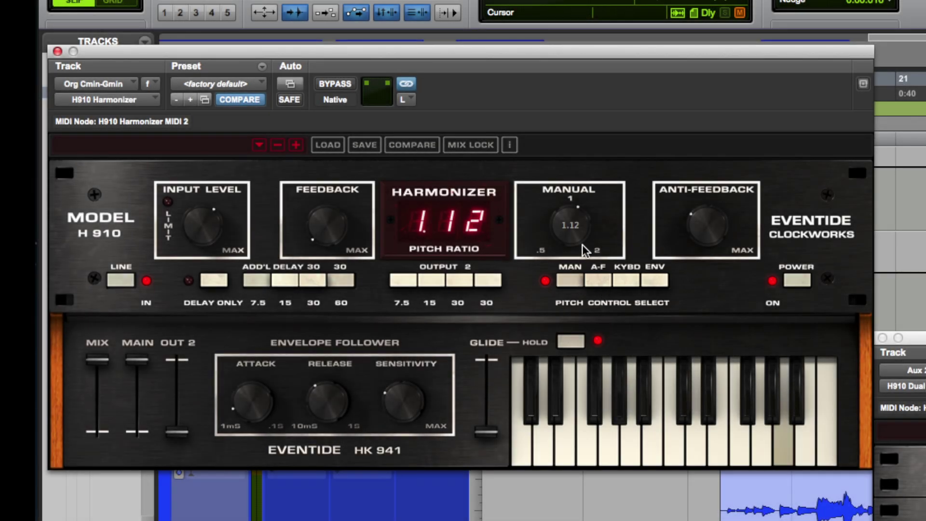
drag(583, 245, 592, 201)
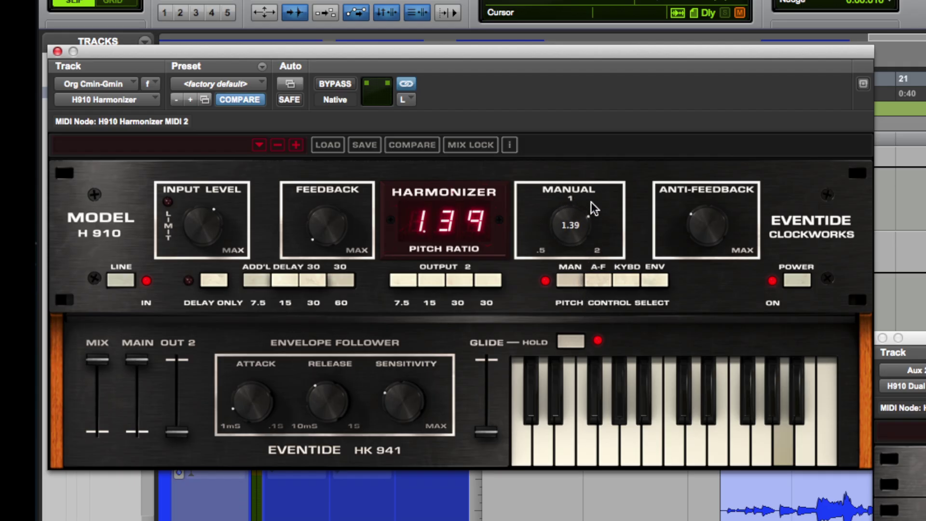
click(596, 283)
drag(708, 223, 712, 203)
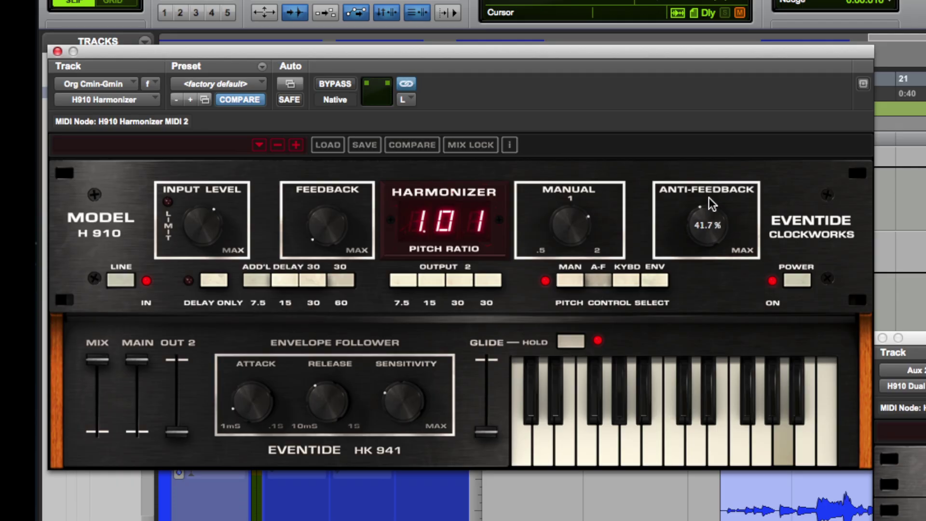
Play a series of low to high notes under KYBD pitch control, and switch the pitch control to ENV
click(629, 283)
click(561, 428)
click(545, 437)
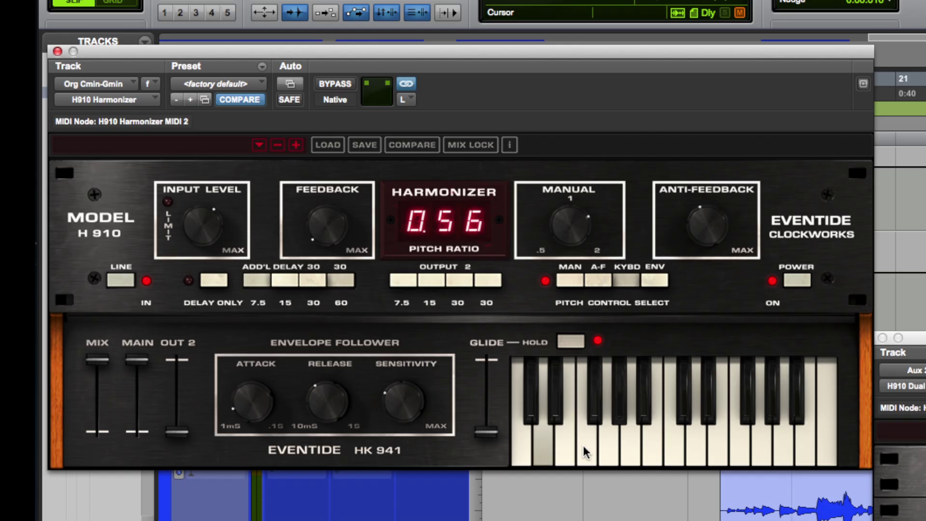
click(608, 446)
click(692, 447)
click(720, 449)
click(803, 456)
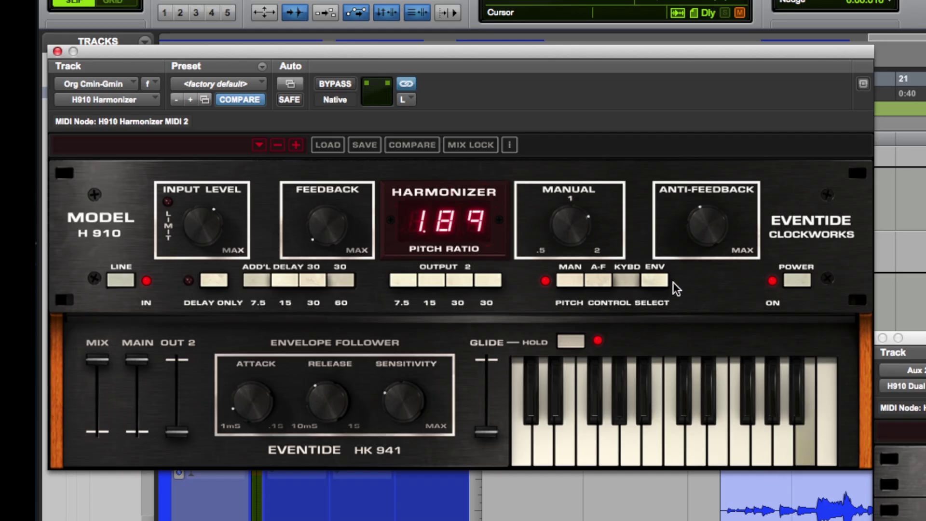
click(661, 281)
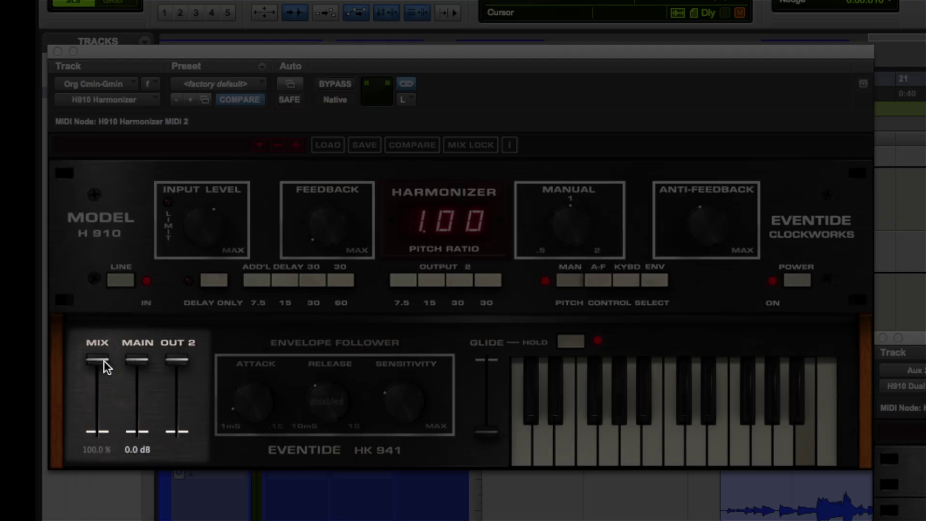
Hold the Mix at 100 % and the Out 2 level at maximum
drag(98, 360, 145, 314)
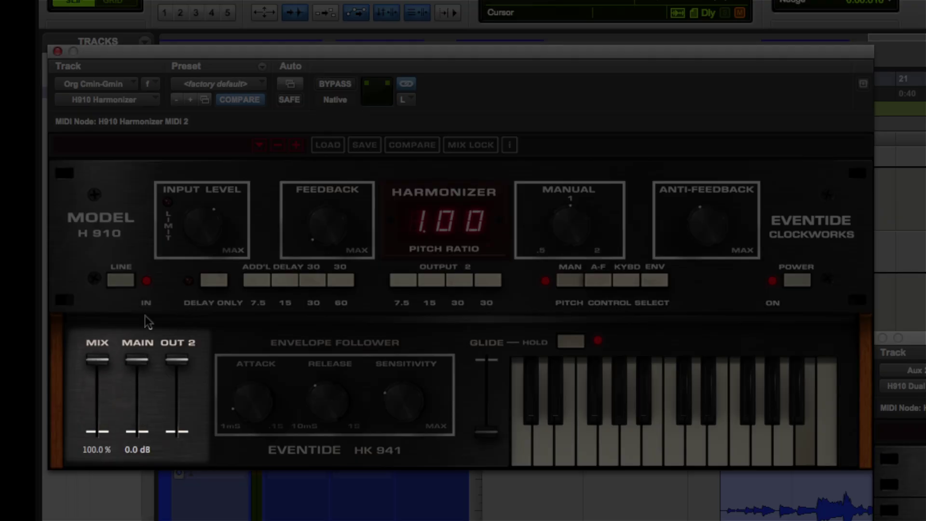
mouse_move(180, 361)
mouse_down()
mouse_move(183, 398)
mouse_move(189, 361)
mouse_up()
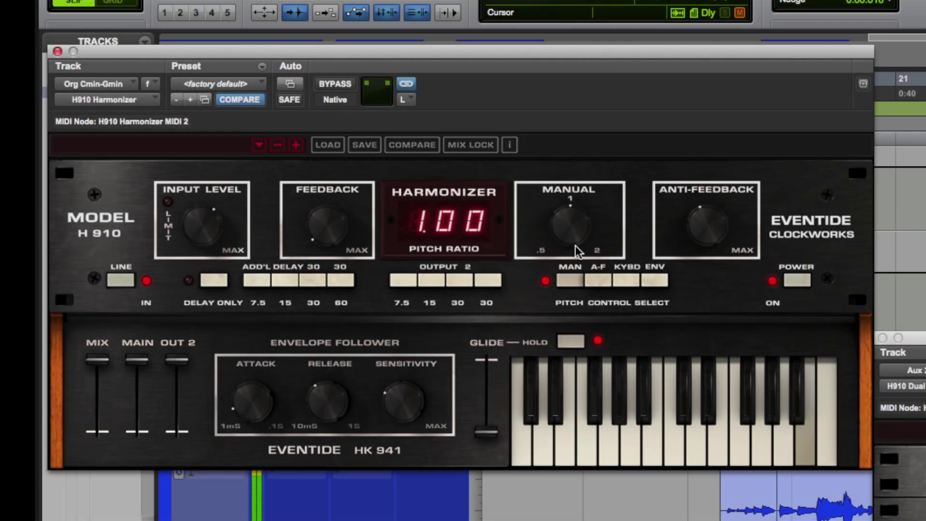
Set the Manual pitch ratio to 1.18 and pull the Out 2 level all the way down
drag(574, 239, 574, 230)
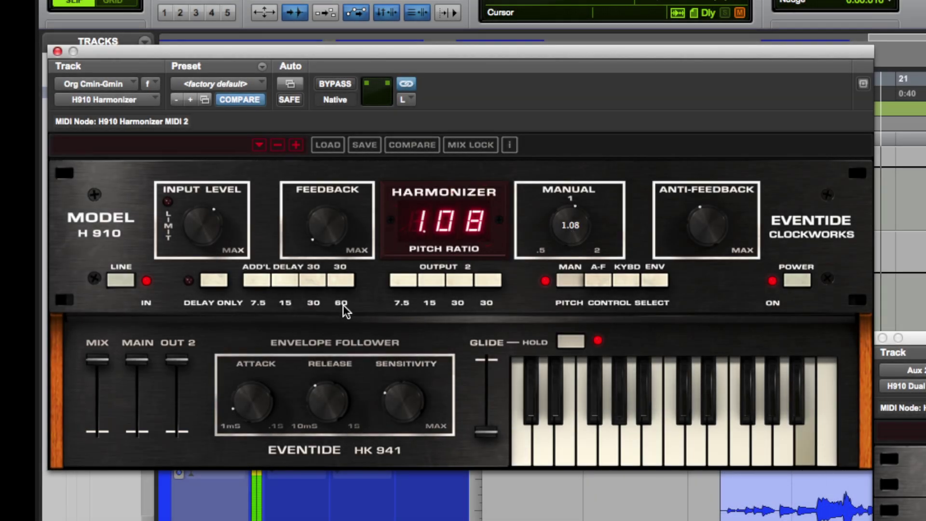
drag(184, 368, 178, 431)
drag(559, 231, 561, 218)
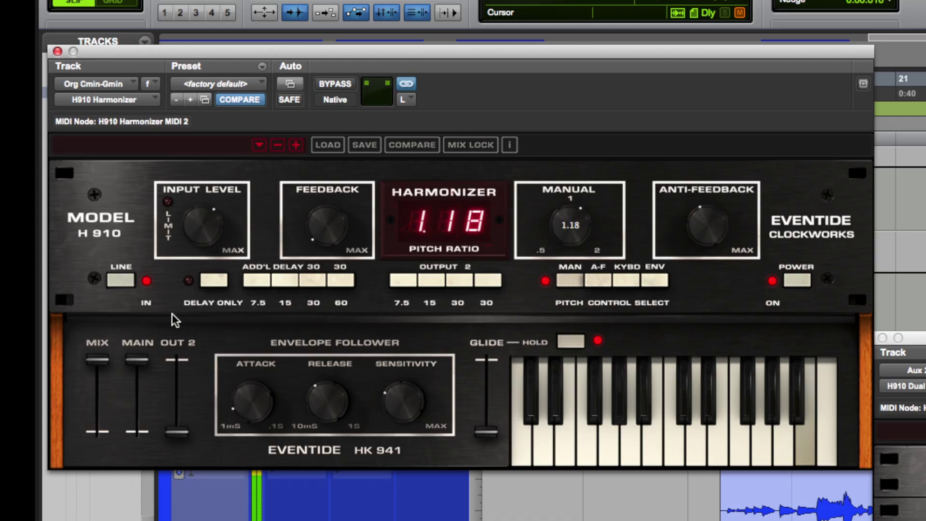
Set the Mix to 48.5 % and lower the Main level to -oo dB
drag(97, 361, 99, 403)
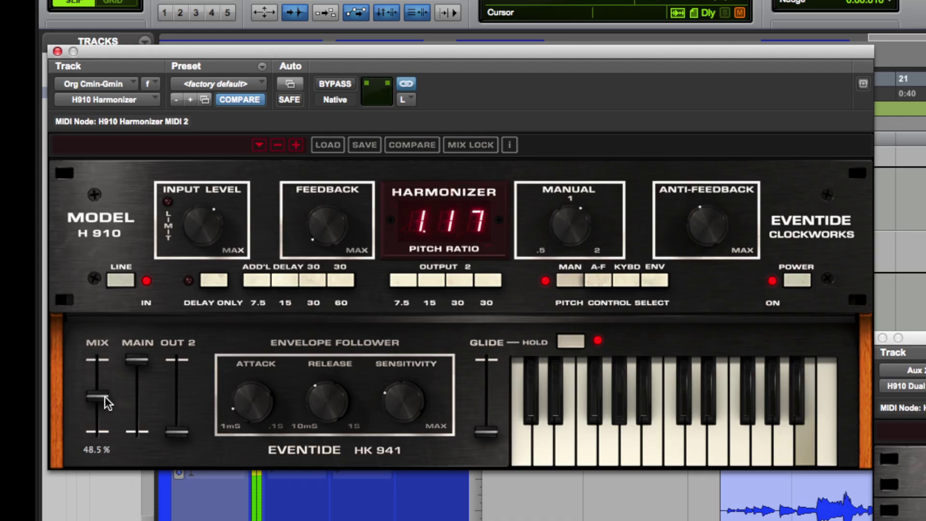
mouse_move(139, 378)
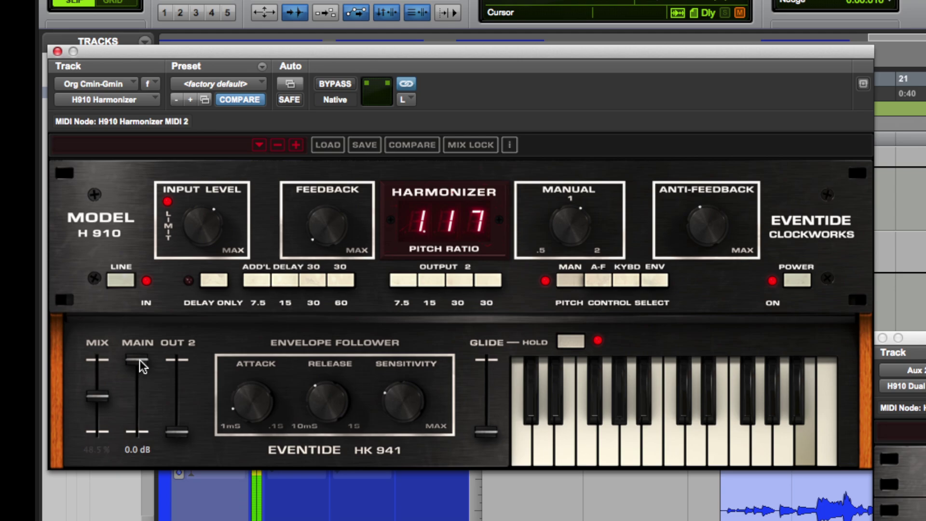
drag(139, 362, 137, 440)
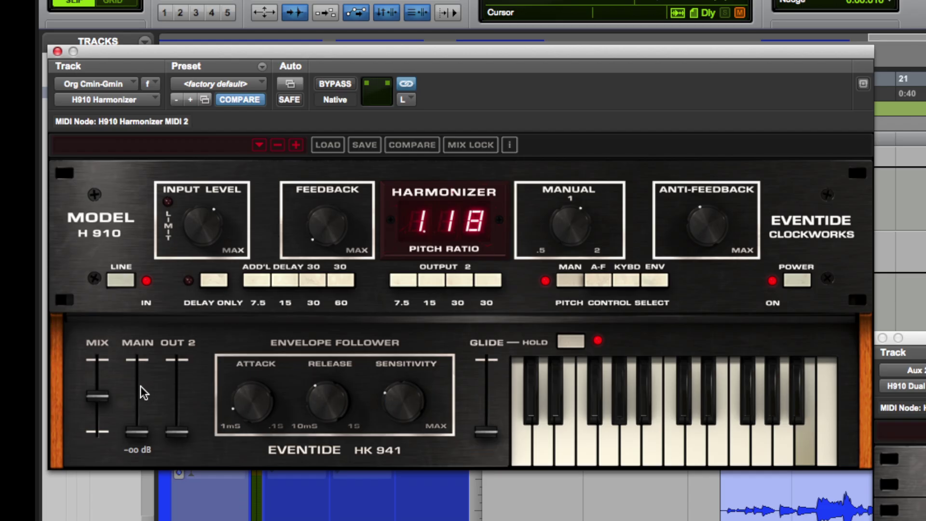
Raise both the Mix and the Out 2 level to maximum
mouse_move(169, 392)
drag(100, 397, 102, 361)
drag(177, 432, 173, 359)
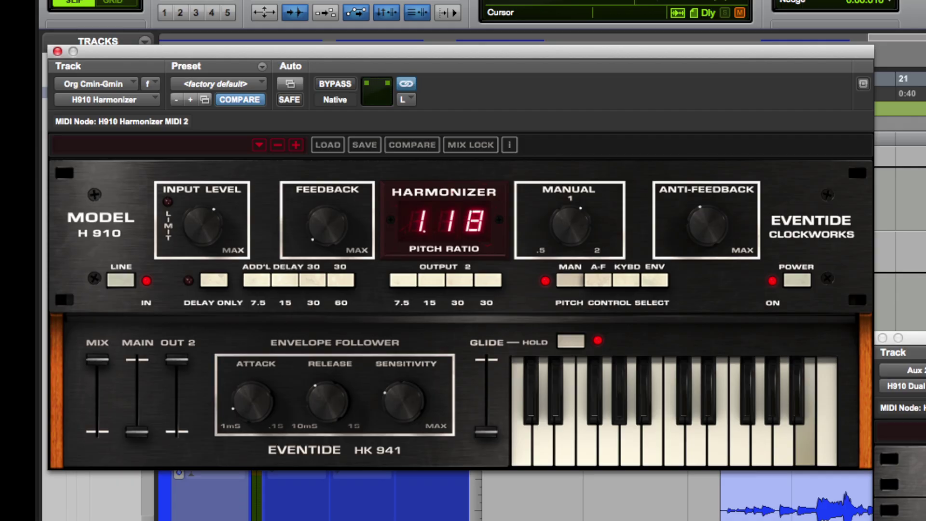
Raise the Feedback amount and fine-tune it
mouse_move(336, 230)
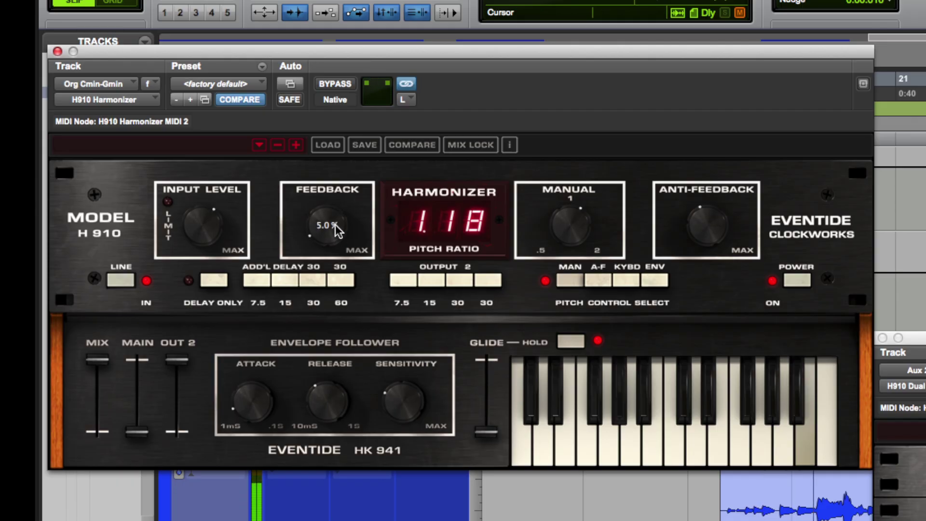
drag(336, 231, 313, 186)
drag(339, 235, 337, 229)
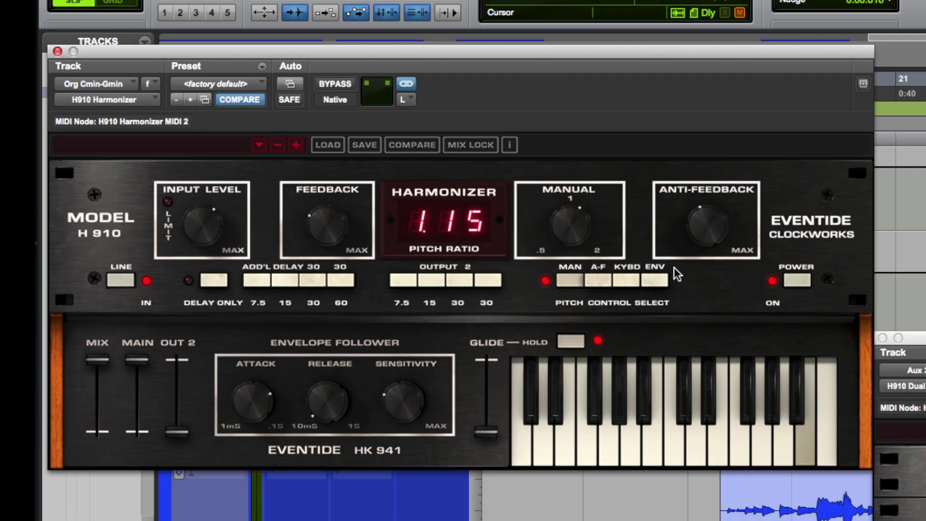
Set the Manual pitch ratio to 1.30 and switch the pitch control to ENV
mouse_move(577, 233)
mouse_move(575, 234)
mouse_down()
mouse_move(580, 209)
mouse_move(581, 232)
mouse_move(583, 219)
mouse_up()
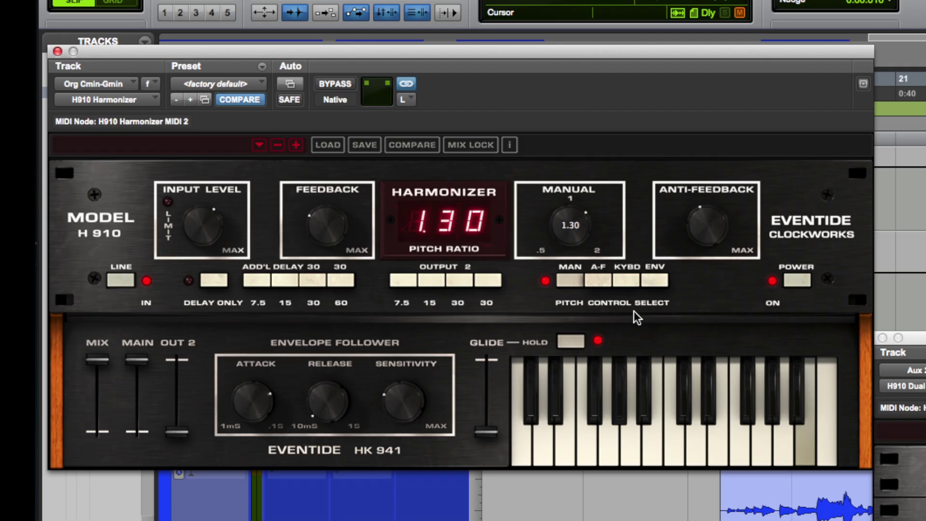
click(655, 281)
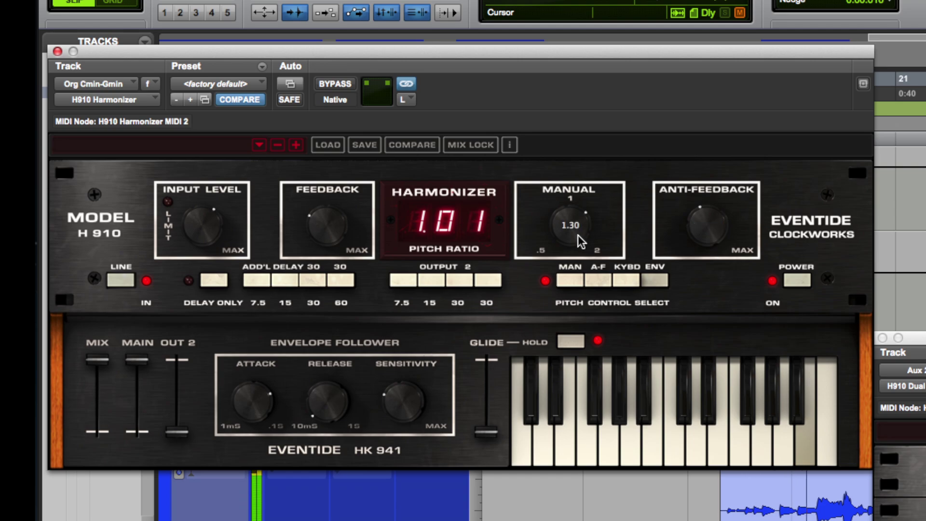
Raise the Manual pitch ratio further and set the envelope follower's Attack to 1.0 ms
drag(578, 235, 585, 201)
drag(256, 391, 268, 520)
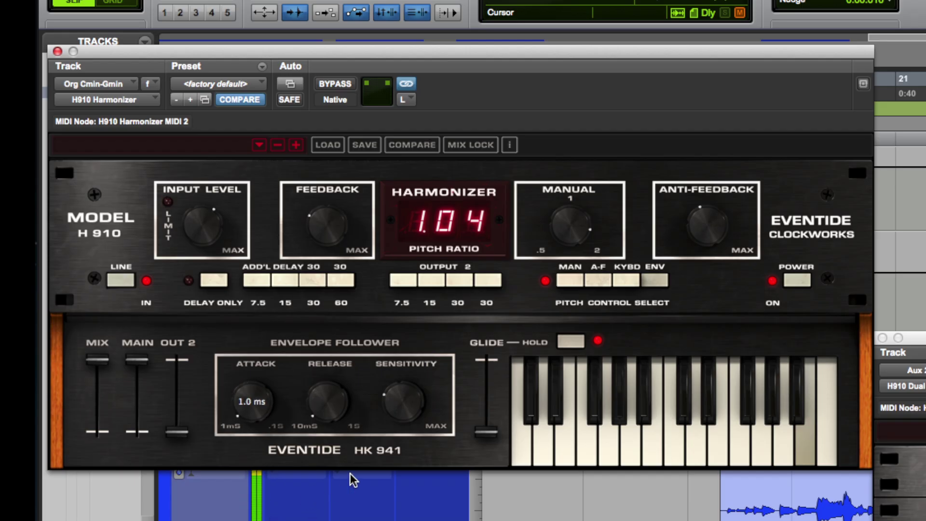
Set the envelope follower's Sensitivity to 23 % and its Release to about 718 ms
mouse_move(392, 407)
drag(392, 407, 435, 502)
drag(415, 447, 409, 413)
drag(403, 379, 401, 349)
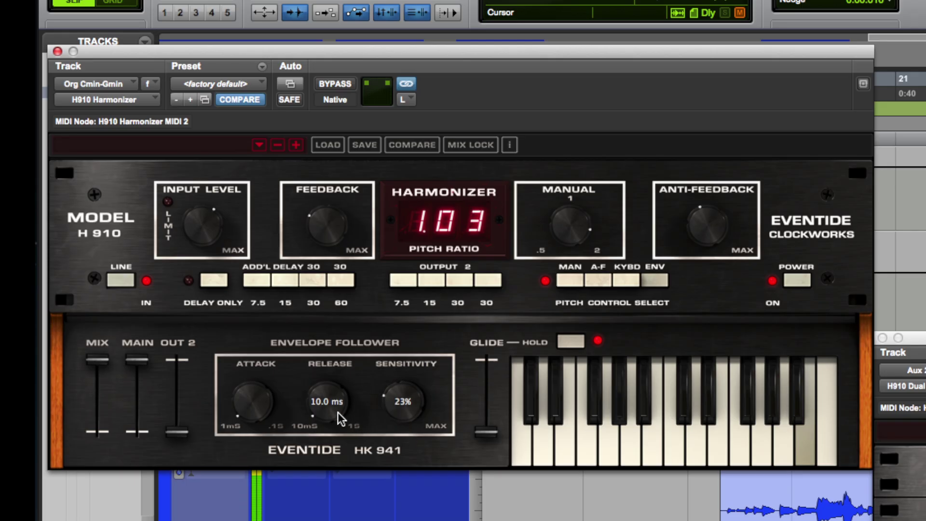
drag(337, 412, 317, 257)
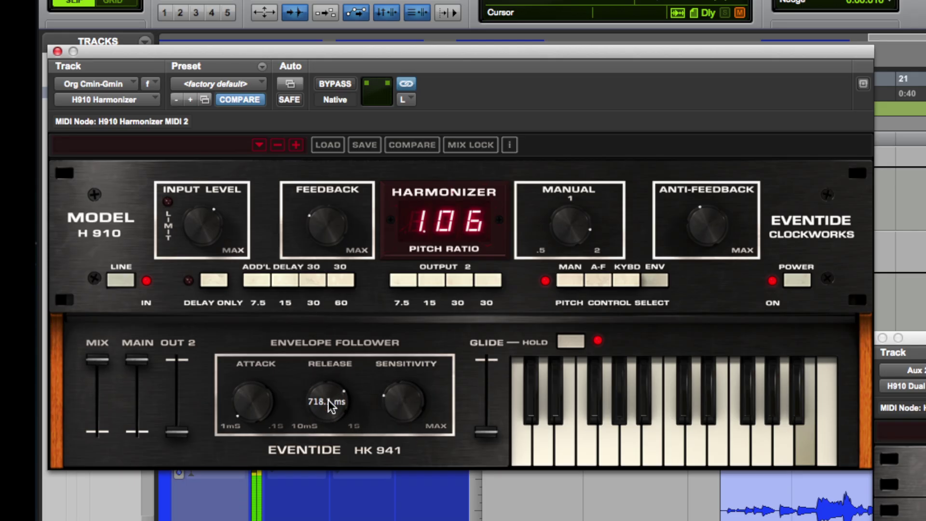
drag(329, 400, 333, 409)
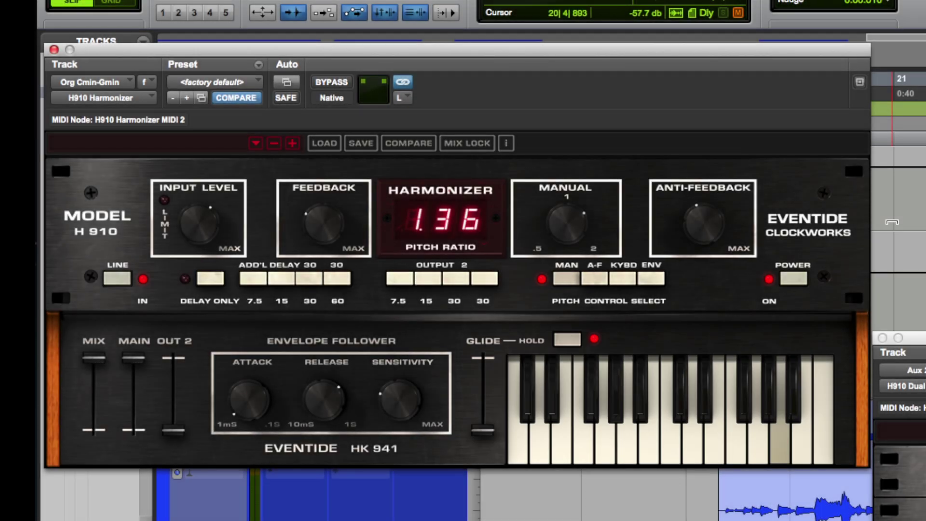
Switch the pitch control to KYBD
click(628, 279)
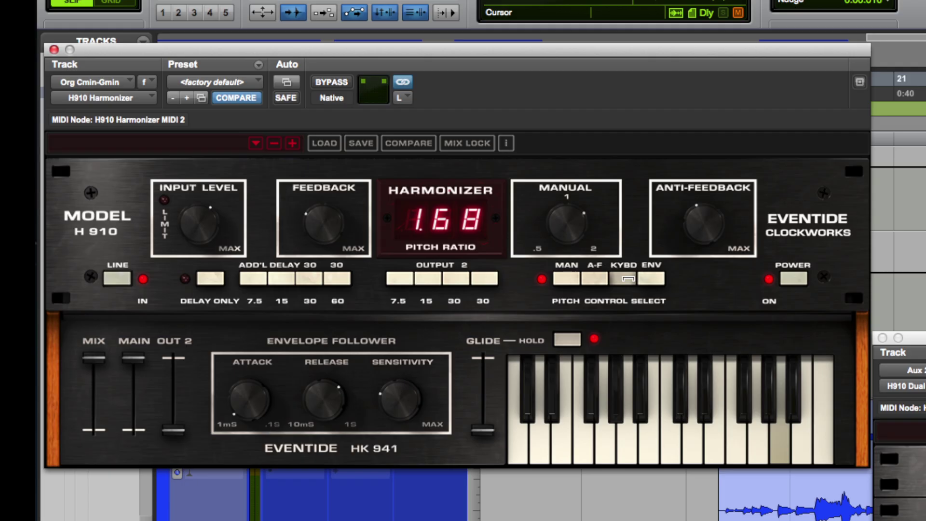
With Hold on, play the middle, lowest and highest C keys and the G giving a 1.50 pitch ratio
click(675, 443)
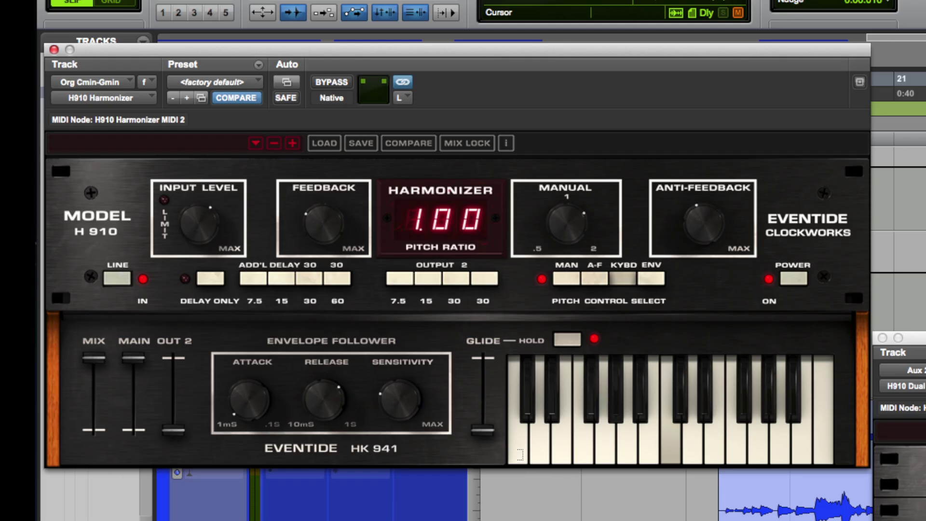
click(520, 454)
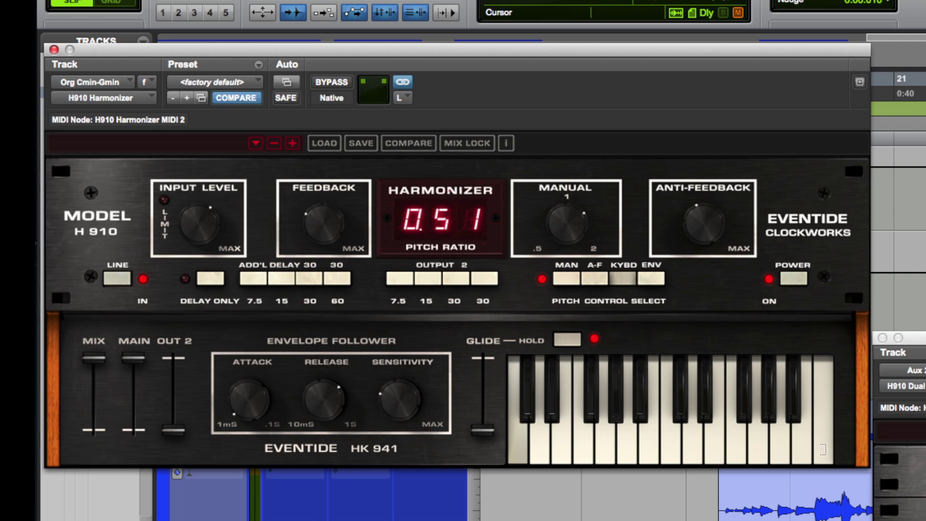
click(823, 450)
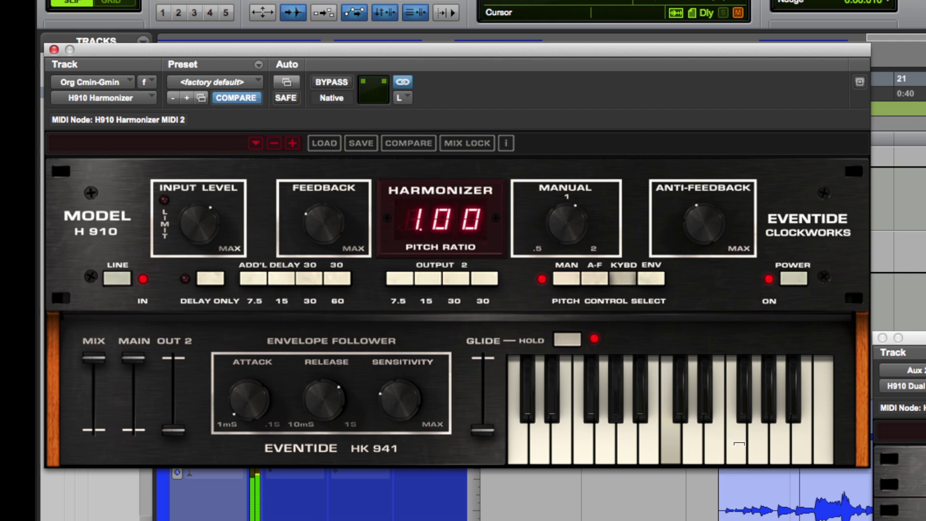
click(757, 445)
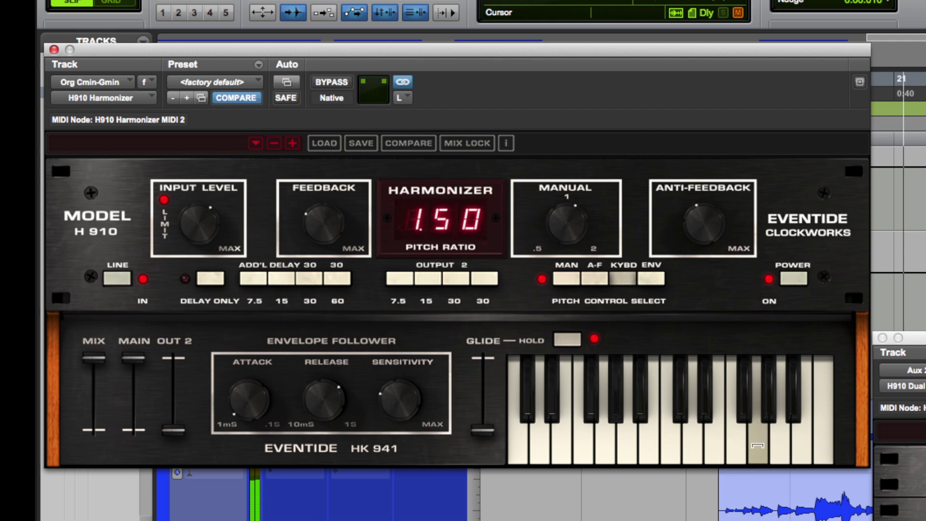
Turn off Hold and play several white keys from the lower octave's F up to the upper octave's F
click(574, 342)
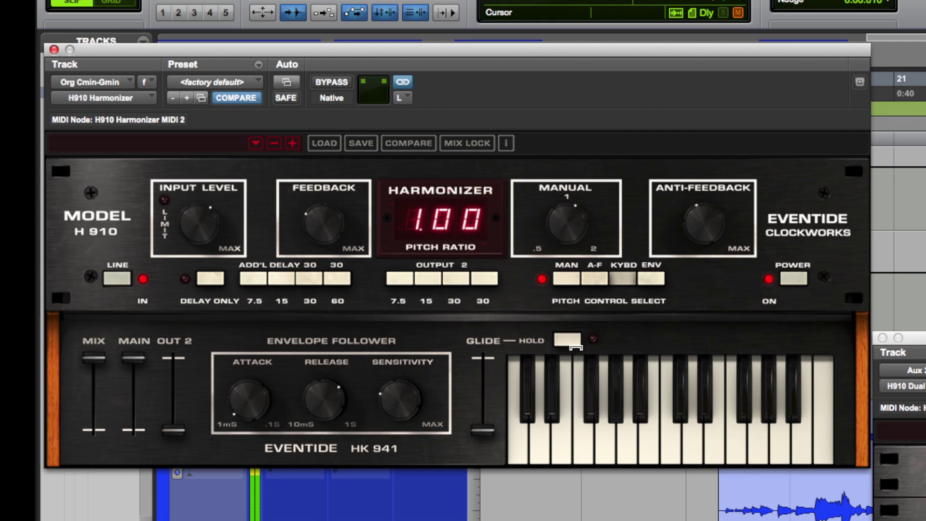
click(654, 456)
click(584, 452)
click(668, 456)
click(691, 448)
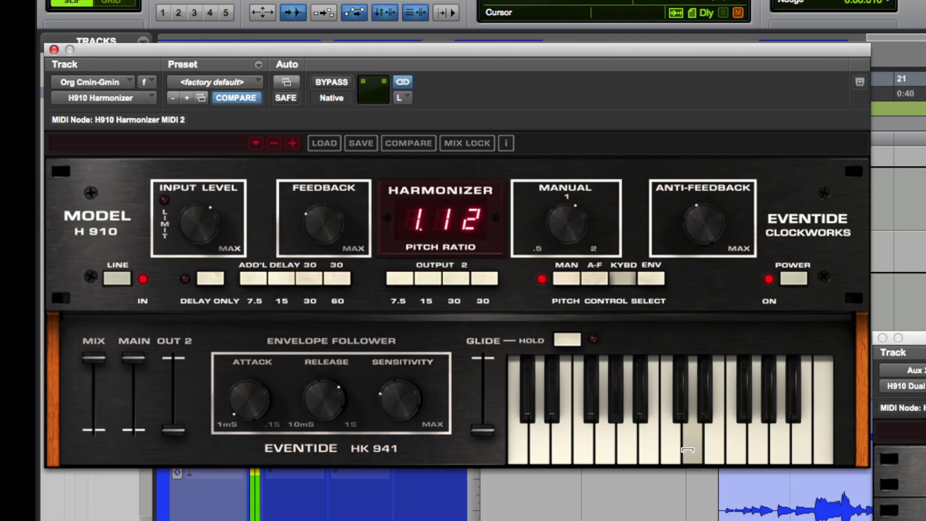
click(714, 445)
click(727, 446)
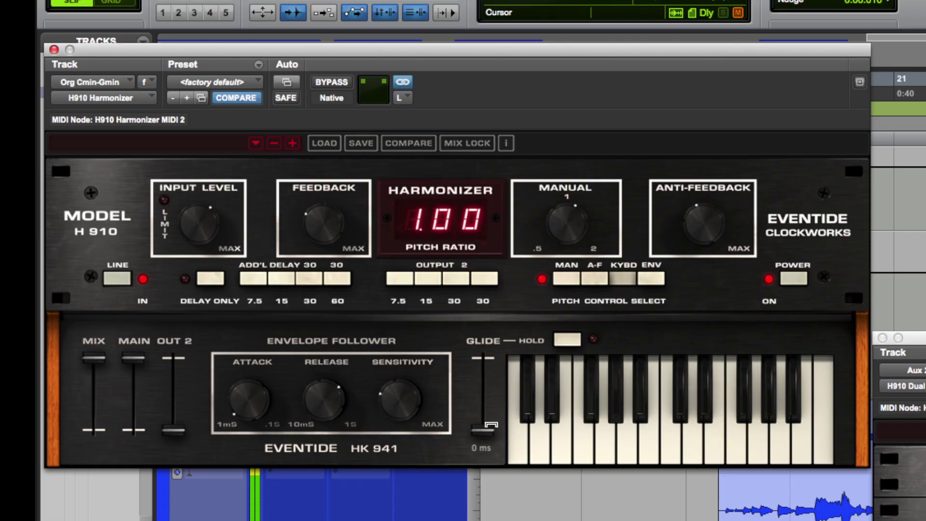
Raise Glide to its maximum and play a low D, the upper A and the highest C on the keyboard
drag(482, 430, 490, 349)
click(560, 455)
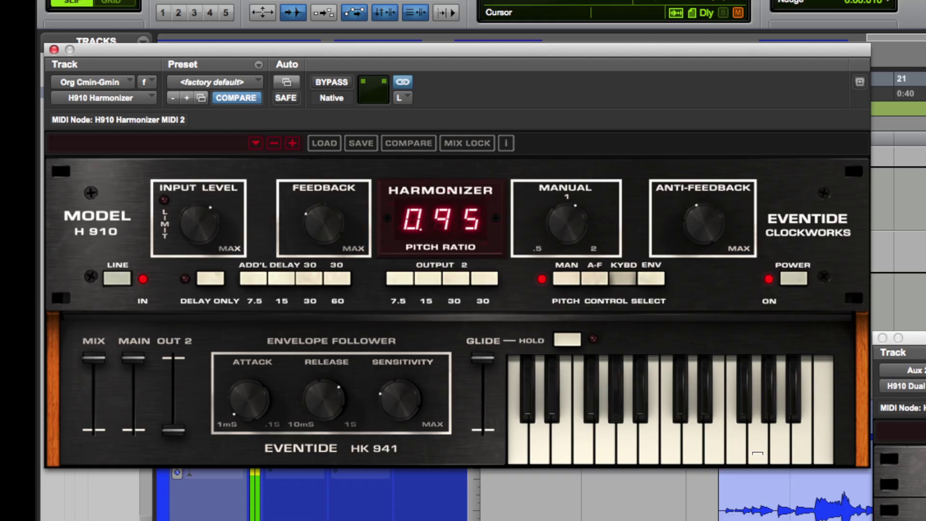
click(782, 453)
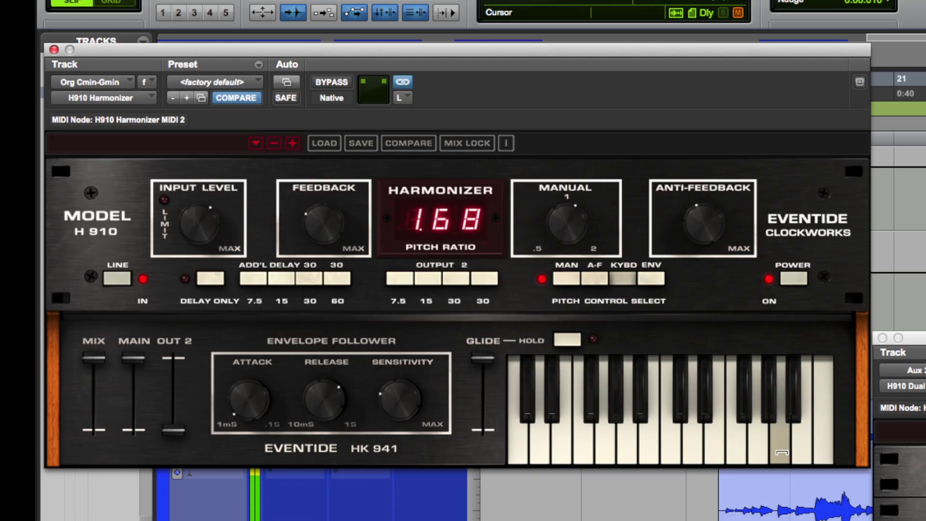
click(820, 444)
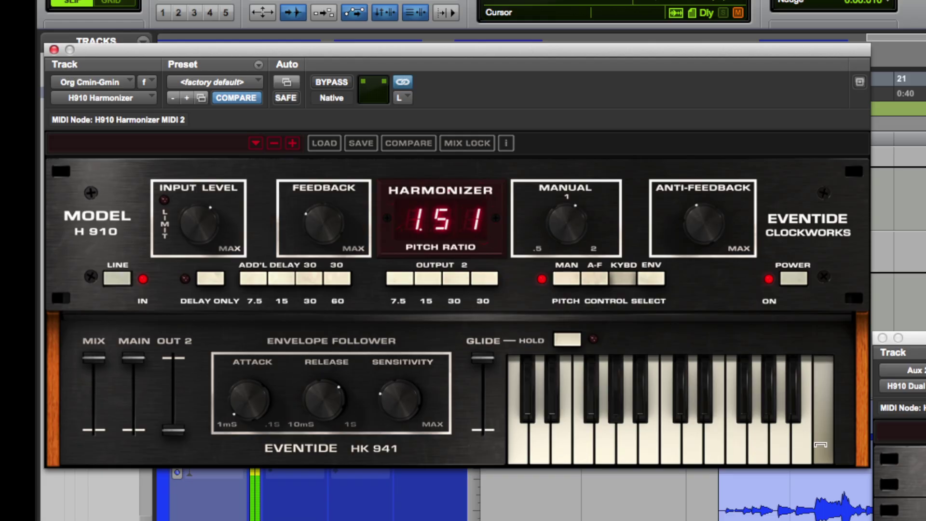